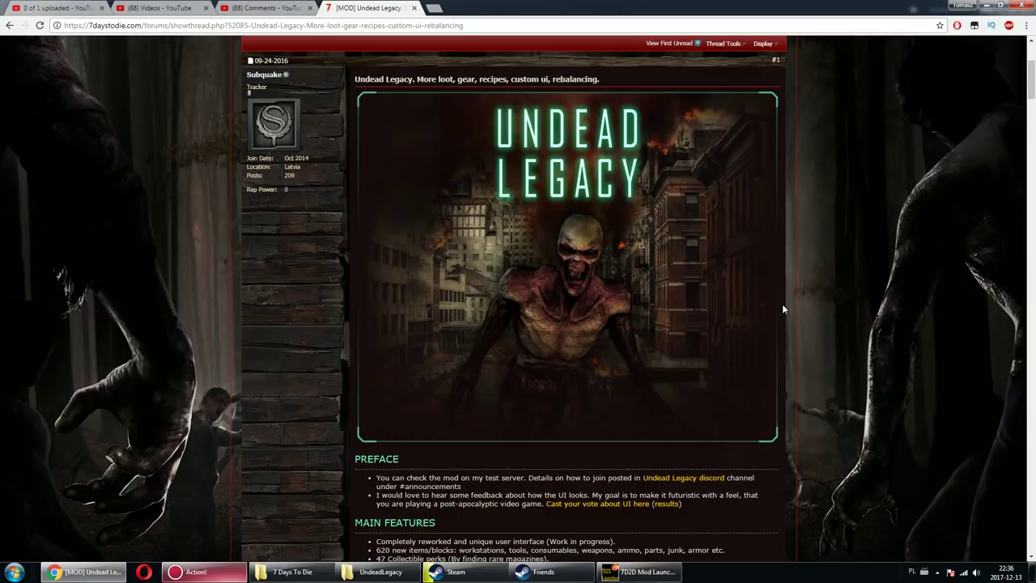
scroll(697, 332, up, 2)
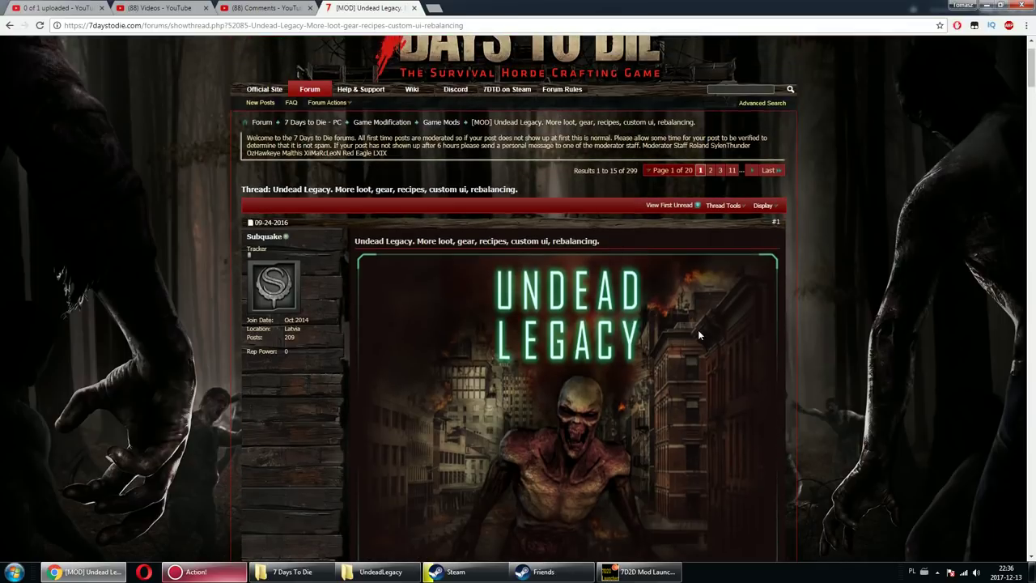
scroll(715, 339, down, 2)
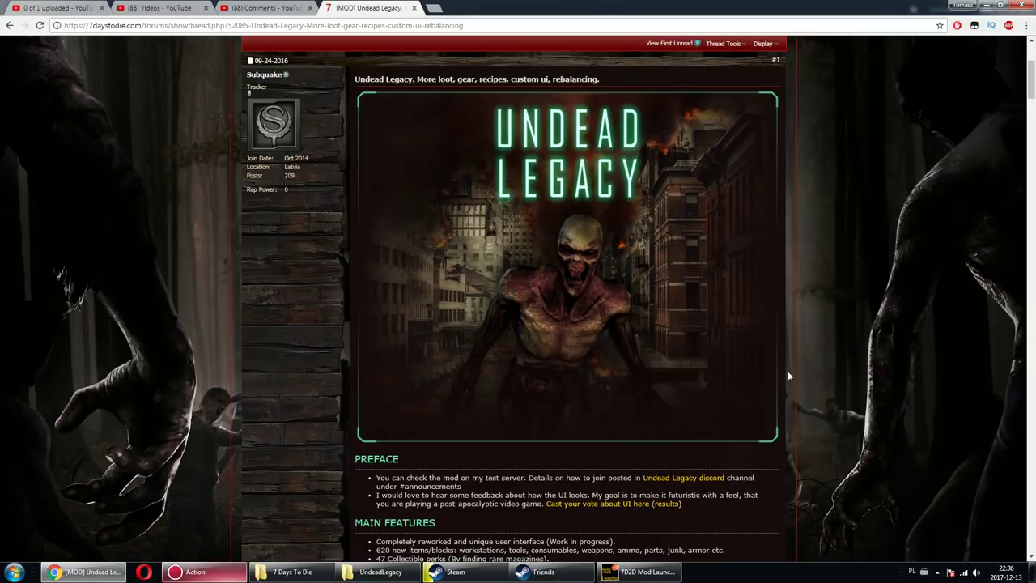
click(657, 575)
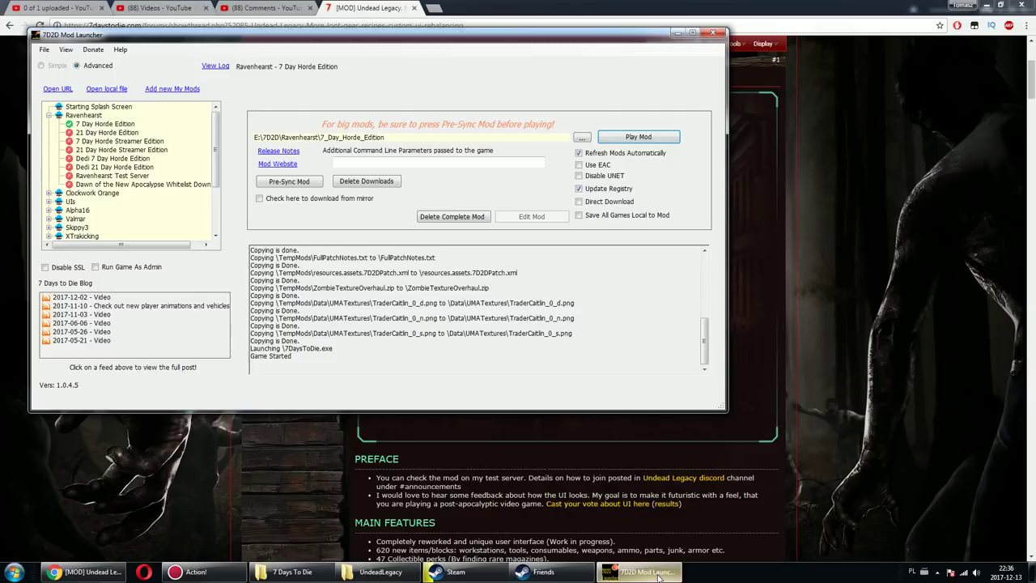
click(658, 574)
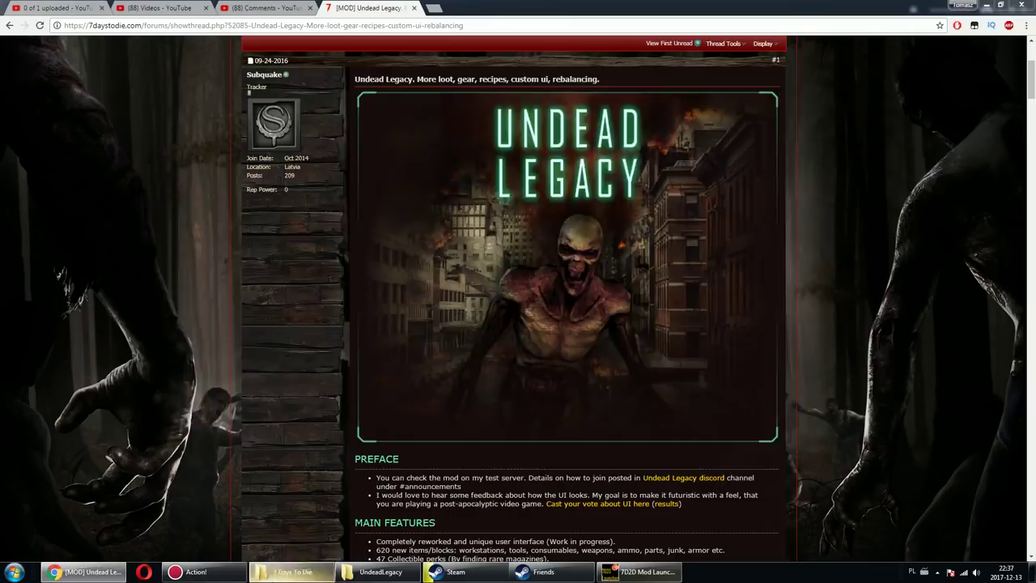
- Select all files in the 7 Days To Die game folder and bring up the commands for copying them
click(291, 572)
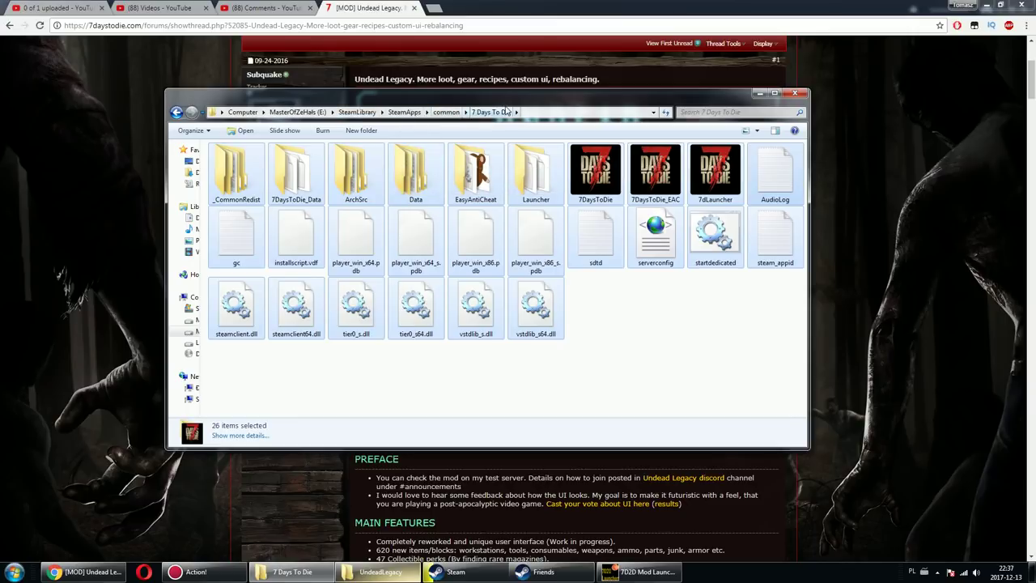
click(732, 340)
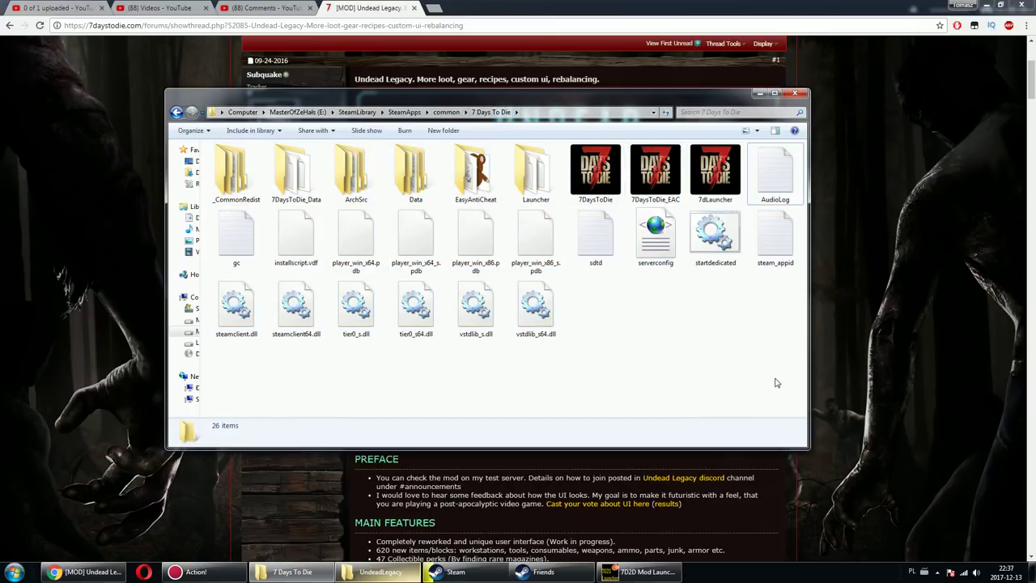
drag(749, 375, 214, 152)
right_click(392, 272)
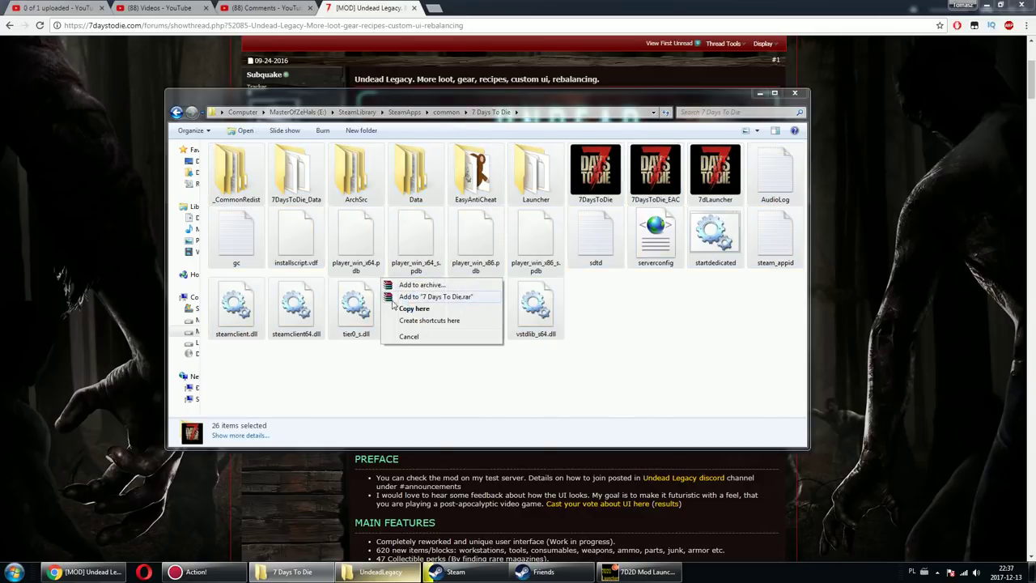
right_click(531, 304)
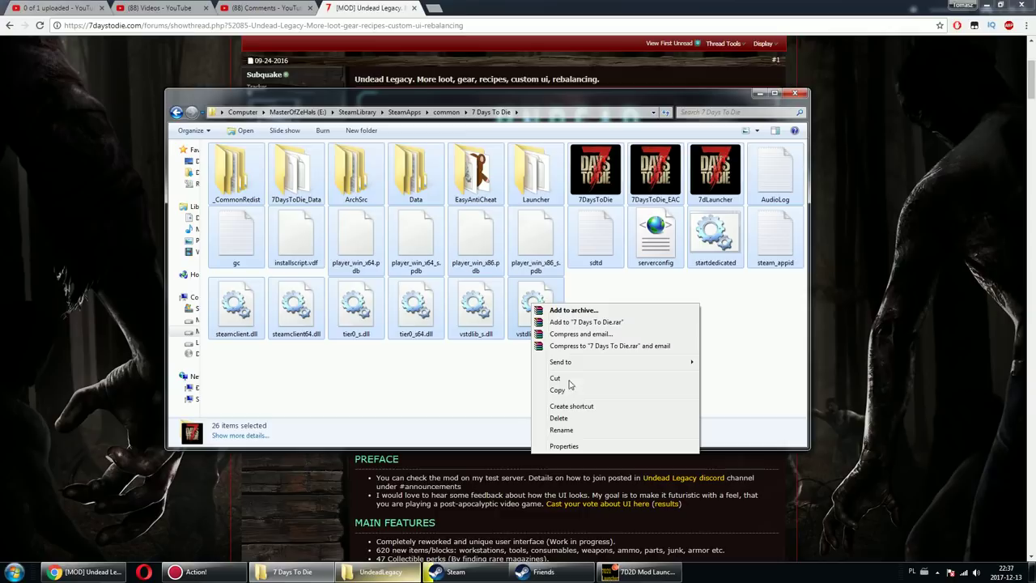
- Check the UndeadLegacy folder inside 7D2D on drive E, which serves as the separate game copy for the mod
click(381, 572)
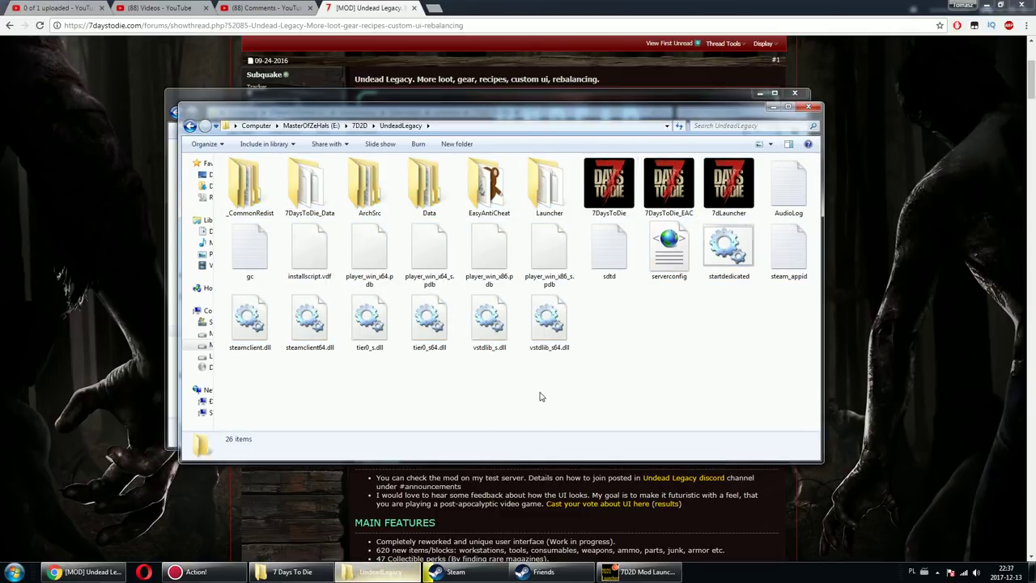
click(359, 125)
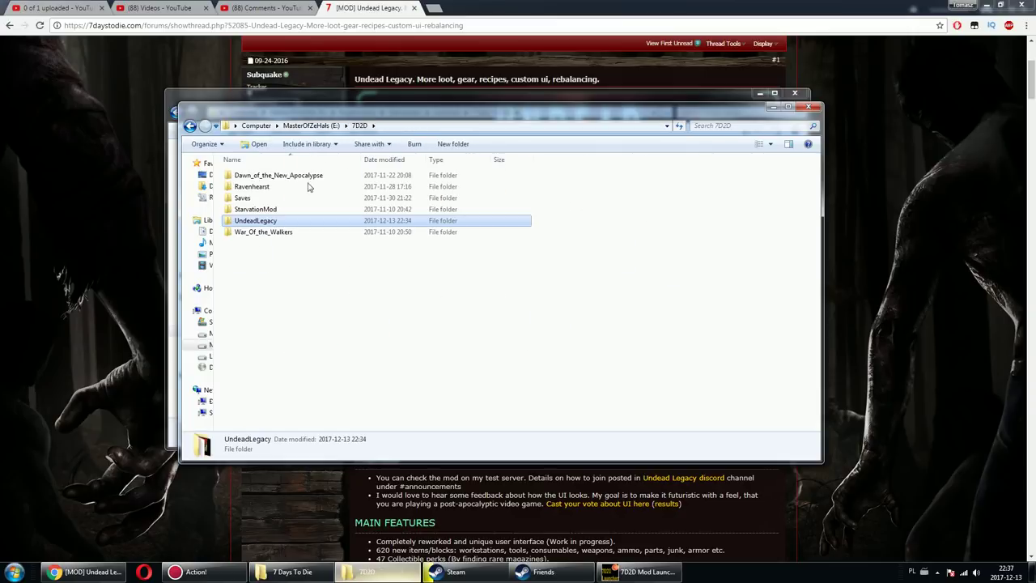
double_click(261, 227)
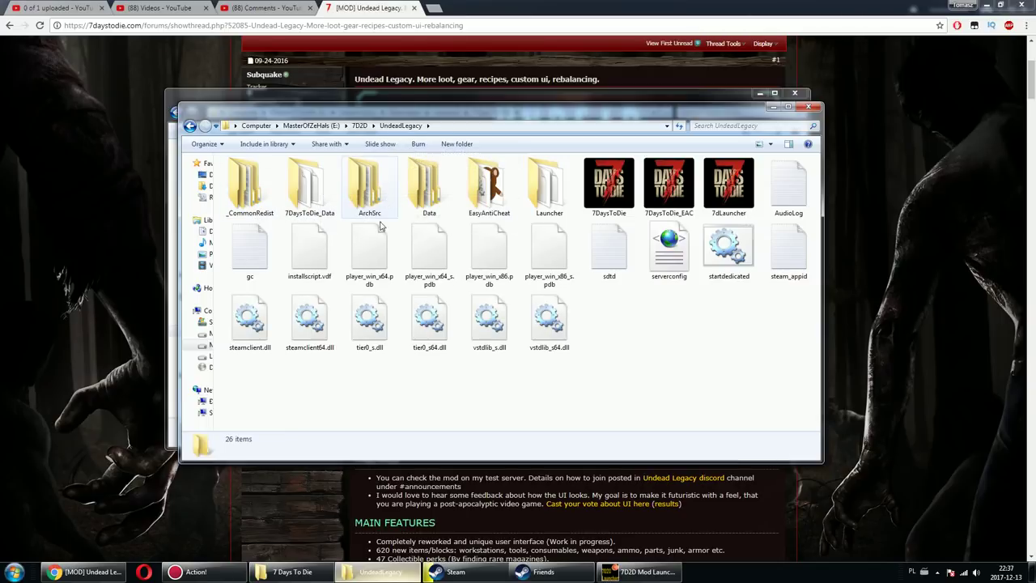
right_click(642, 351)
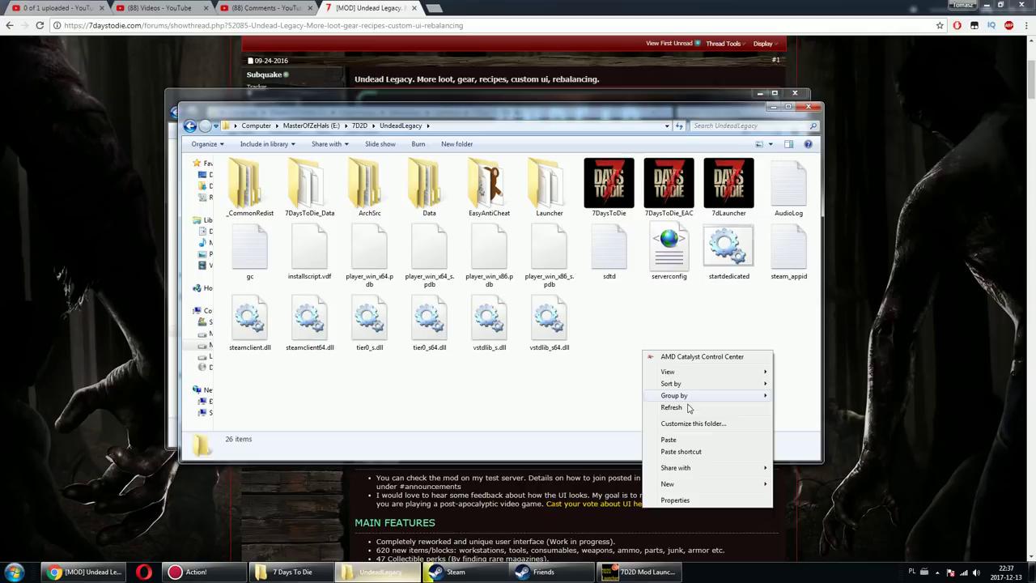
click(618, 316)
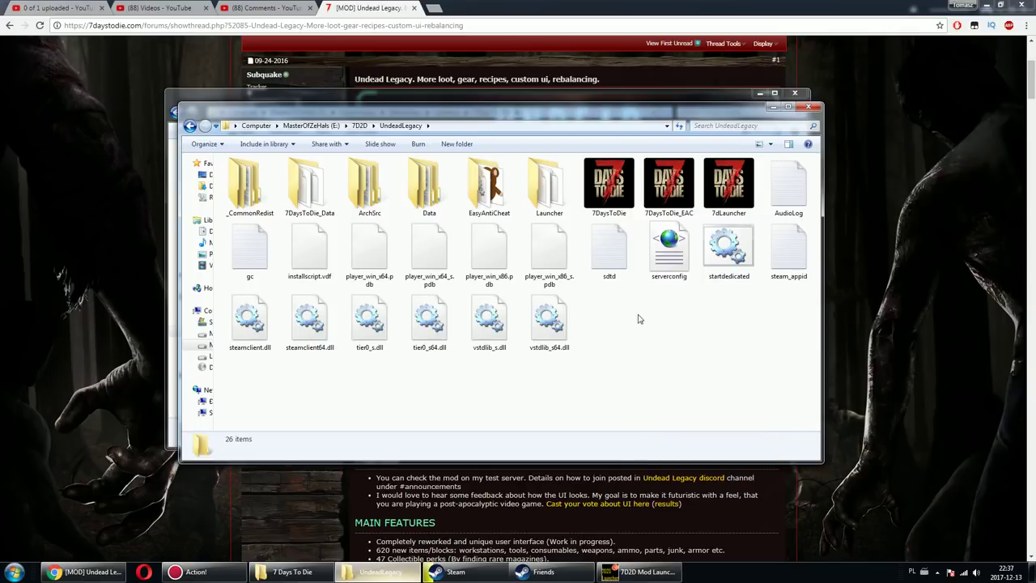
- Go to the Download section of the Undead Legacy thread and download the single-player client with the 72 Slot Backpack
key(alt+Tab)
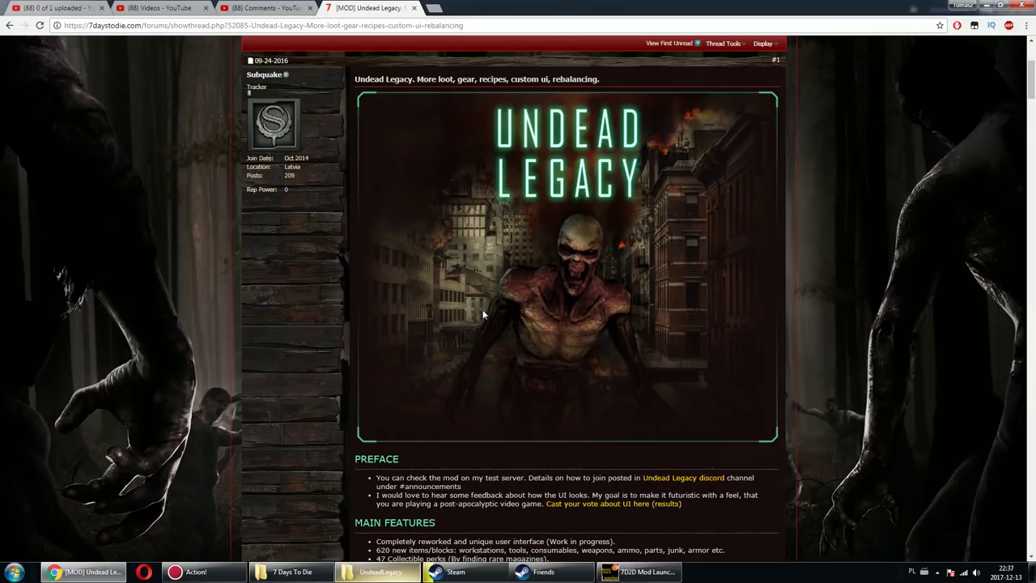
scroll(483, 312, down, 4)
scroll(483, 304, down, 3)
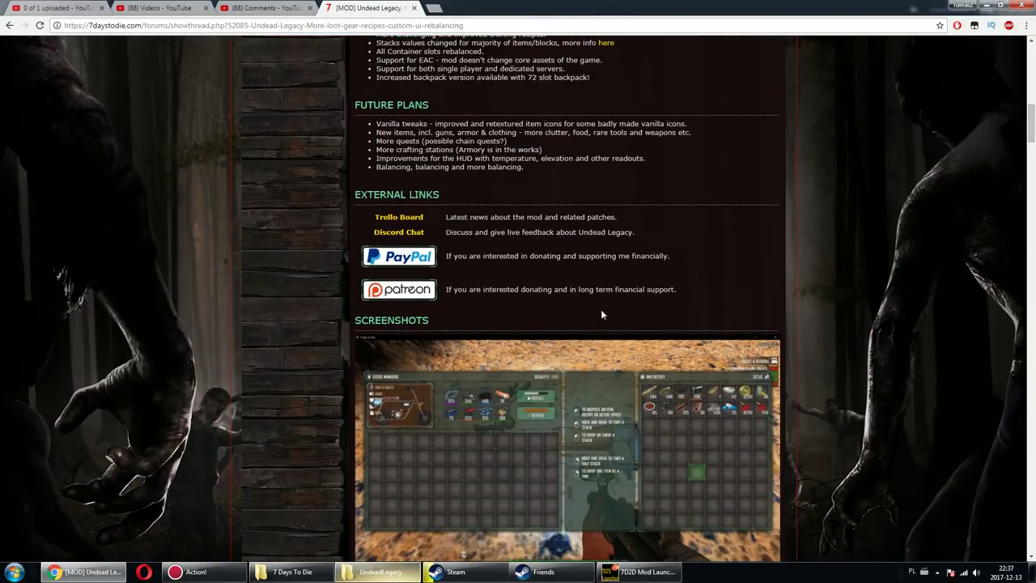
scroll(637, 289, down, 5)
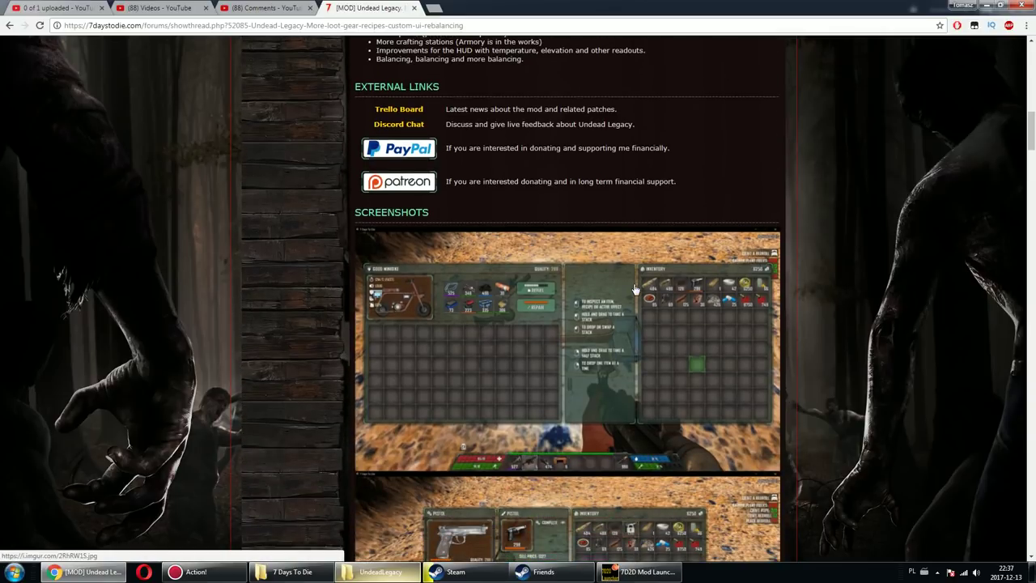
scroll(637, 288, down, 12)
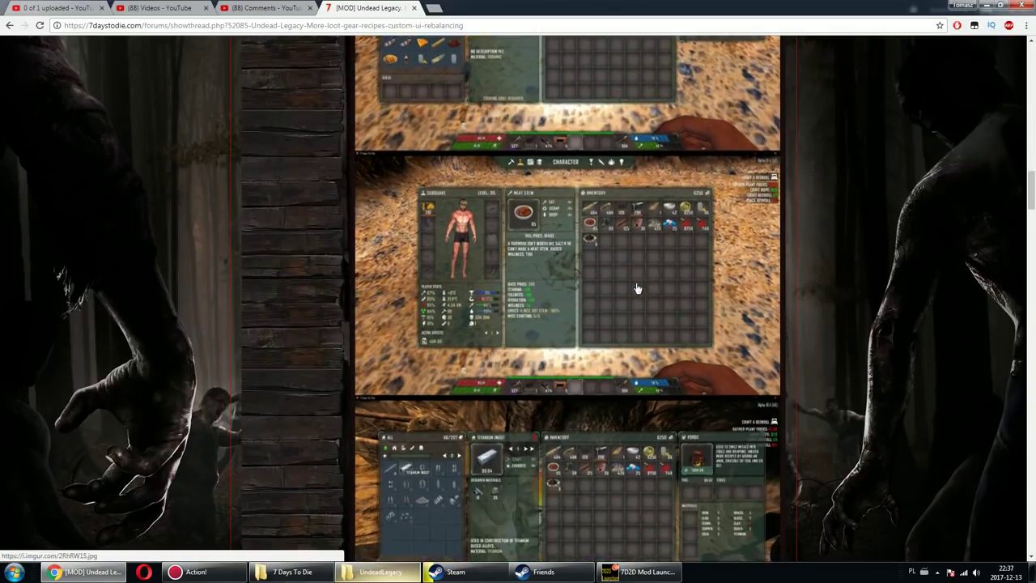
scroll(637, 288, down, 3)
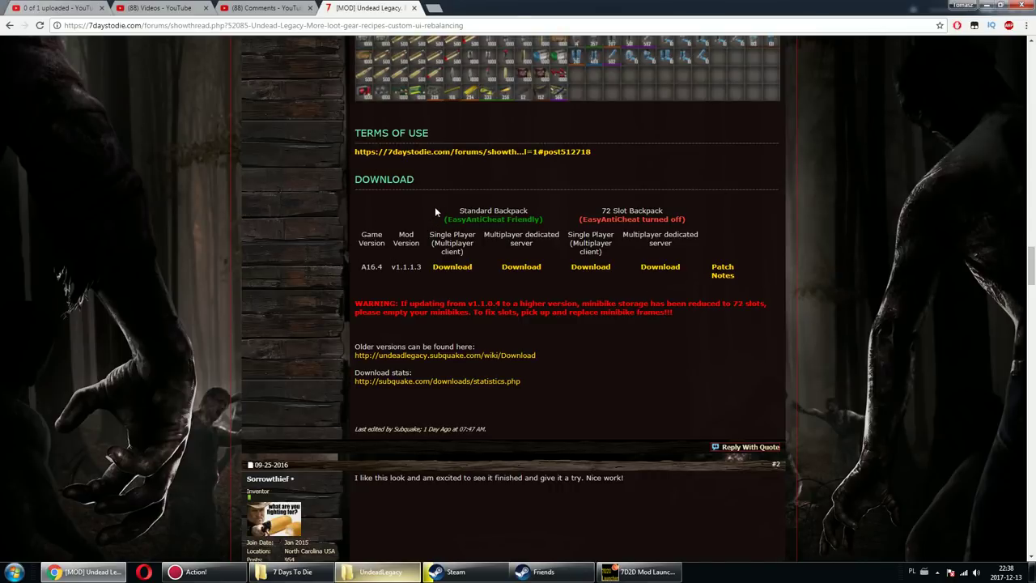
drag(492, 212, 558, 226)
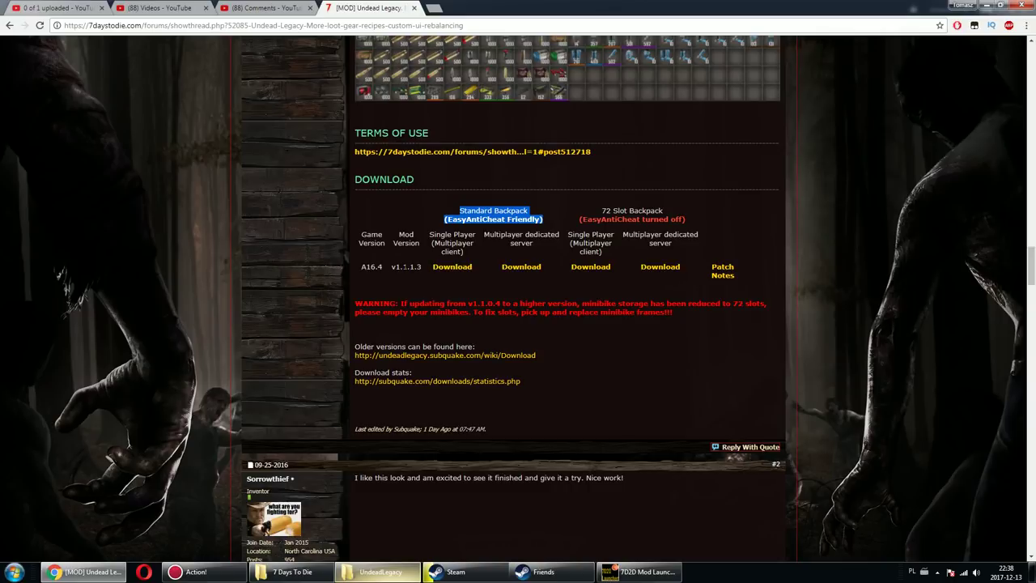
triple_click(688, 211)
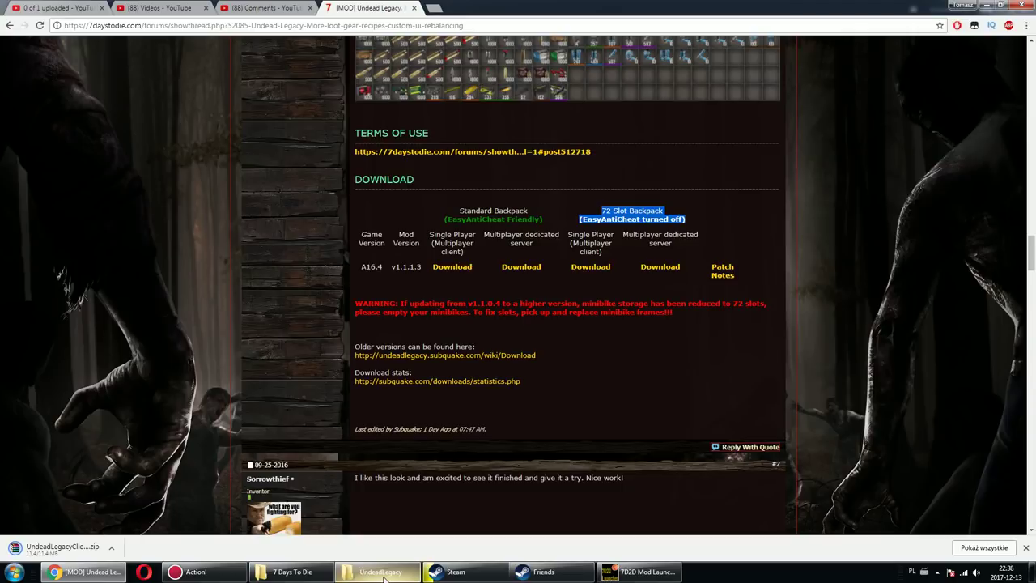
- Open the downloaded UndeadLegacyClient72-1.1.1.3.zip archive in WinRAR and dismiss the licence reminder
click(341, 566)
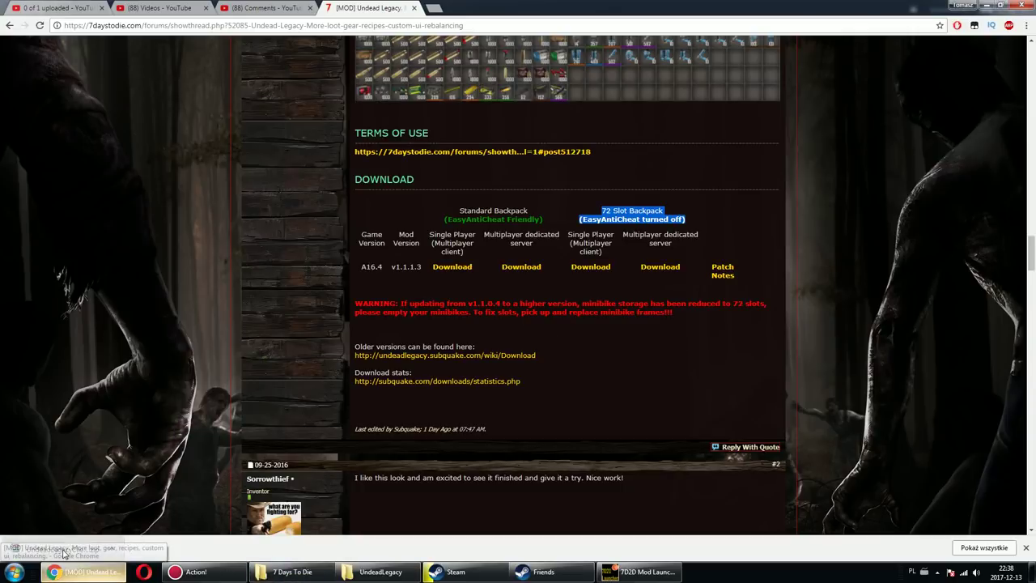
click(85, 571)
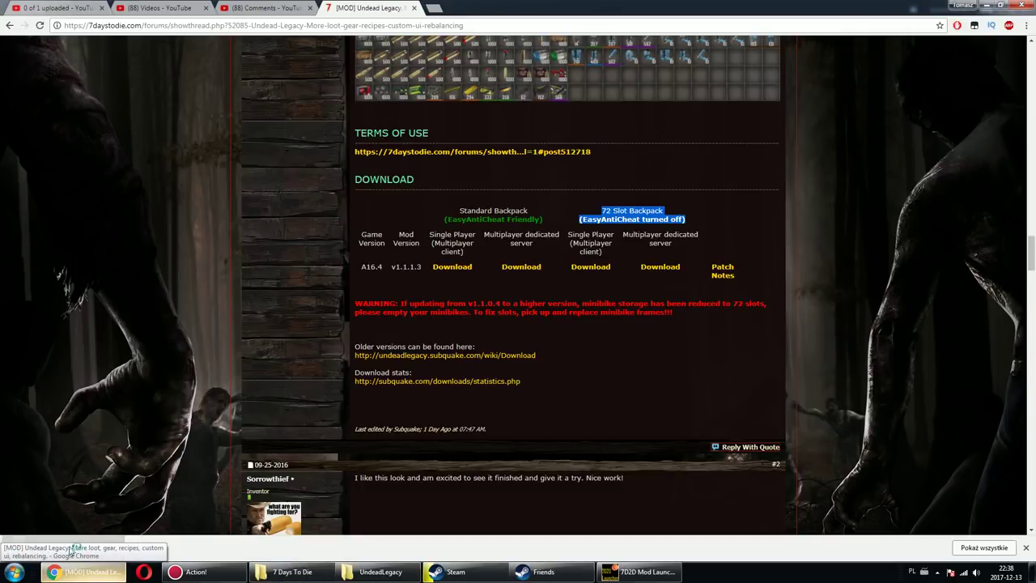
click(73, 548)
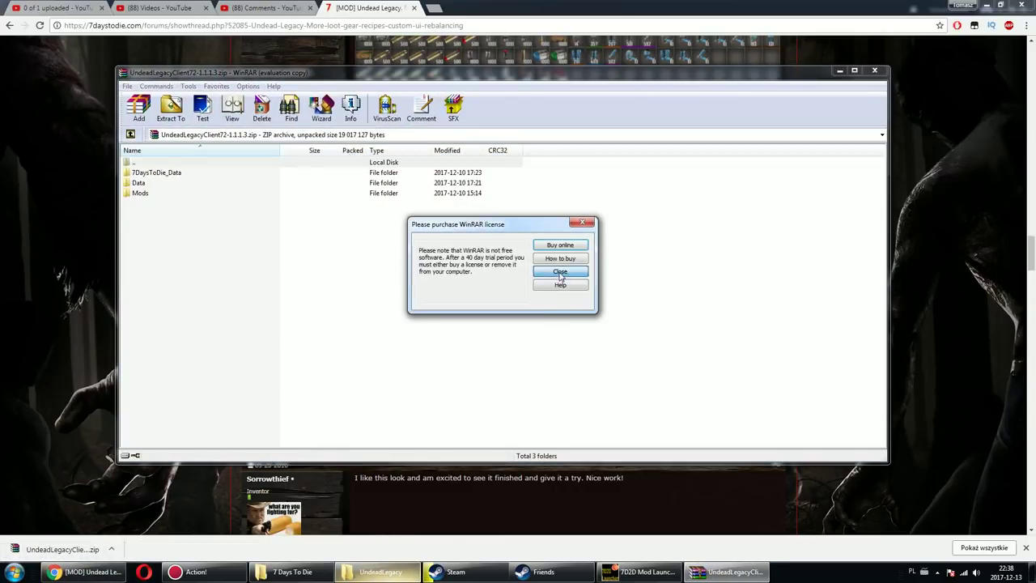
click(560, 272)
- Extract the 7DaysToDie_Data, Data and Mods folders from the archive into the UndeadLegacy folder
click(344, 573)
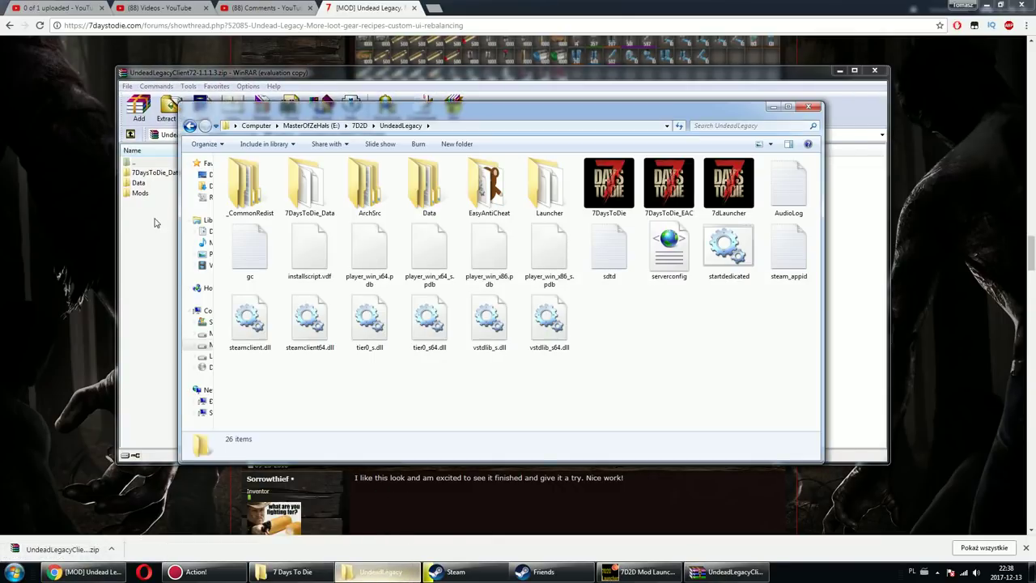
drag(156, 223, 157, 169)
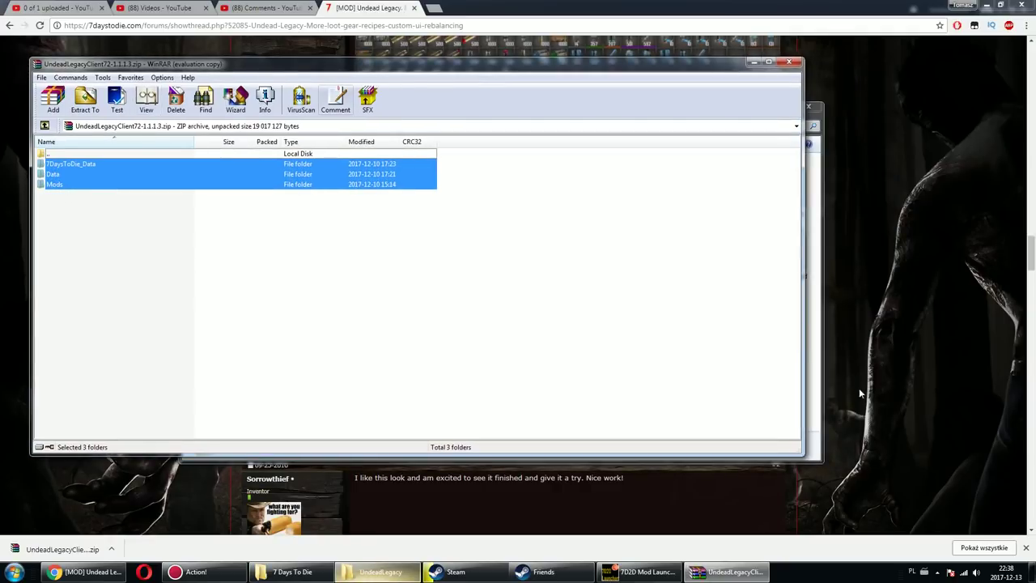
key(alt+Tab)
drag(500, 104, 616, 111)
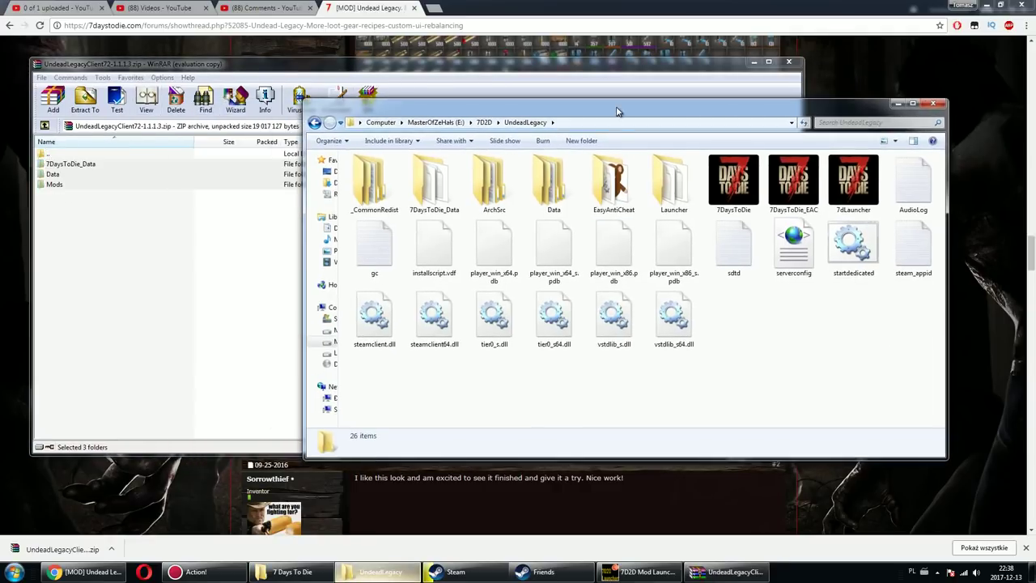
drag(75, 180, 884, 342)
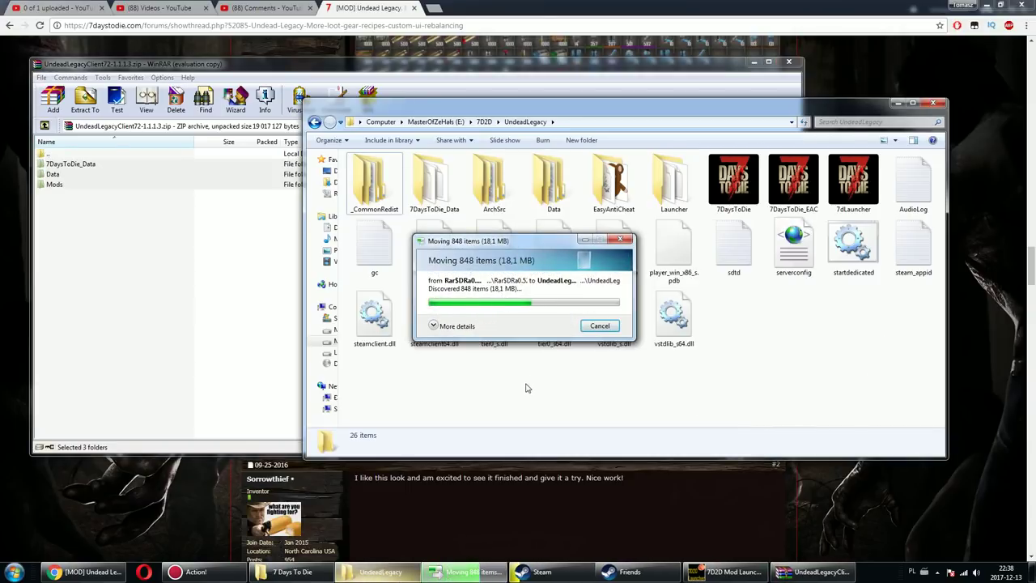
- Merge the existing folders, replacing all conflicting files with the mod's versions, and clear away the archive and folder windows
click(474, 405)
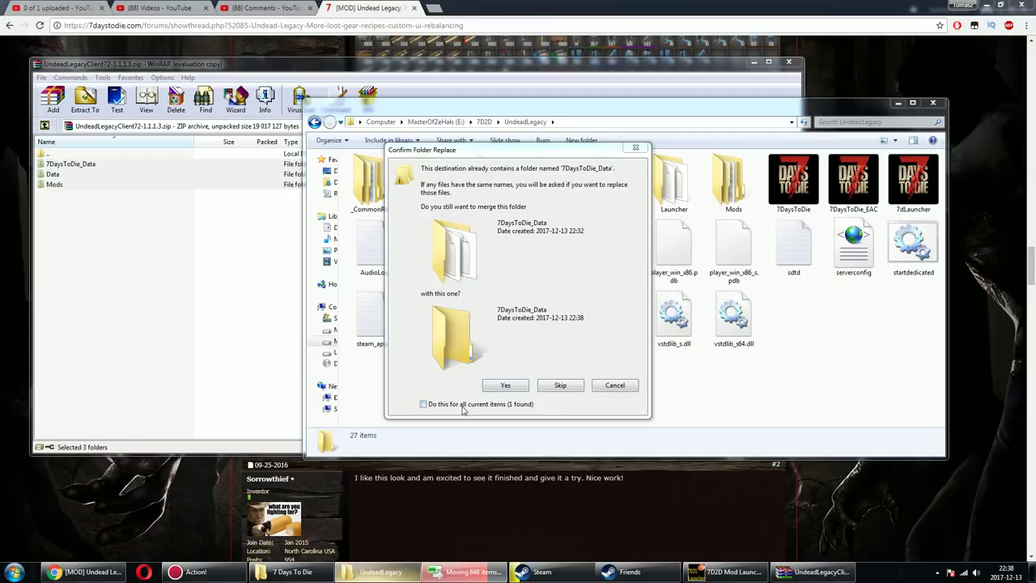
click(500, 388)
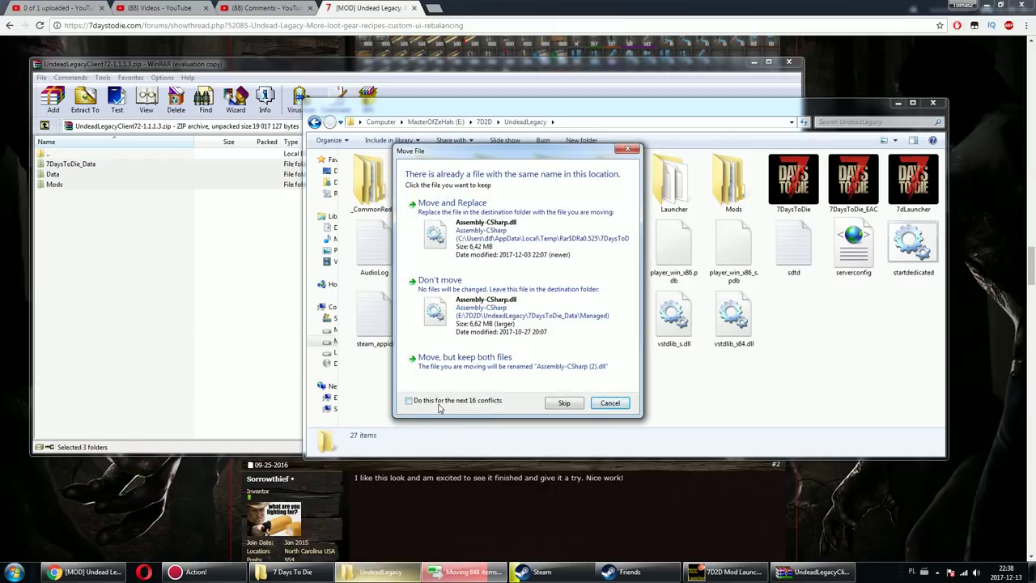
click(437, 402)
click(453, 206)
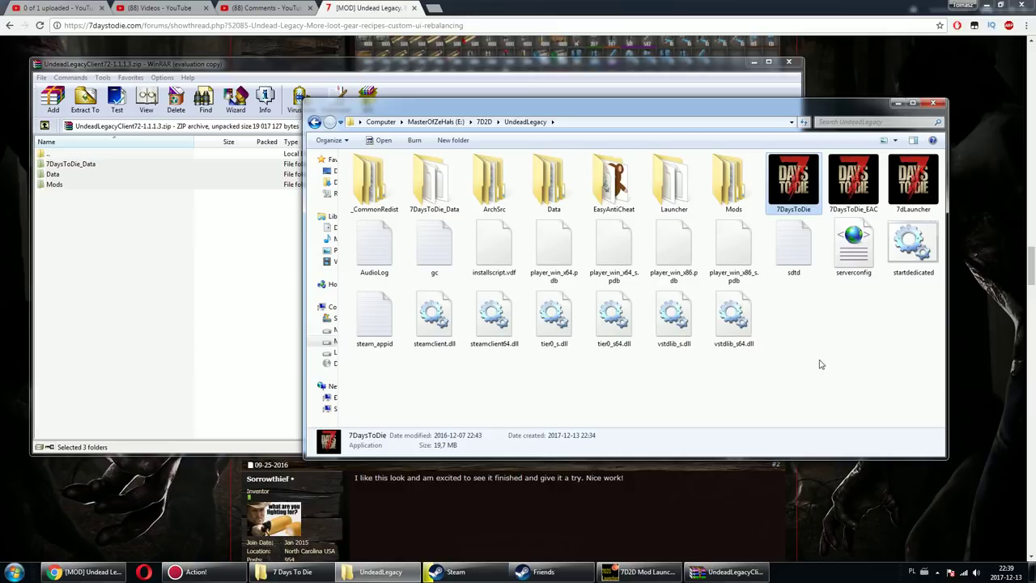
click(788, 62)
click(897, 103)
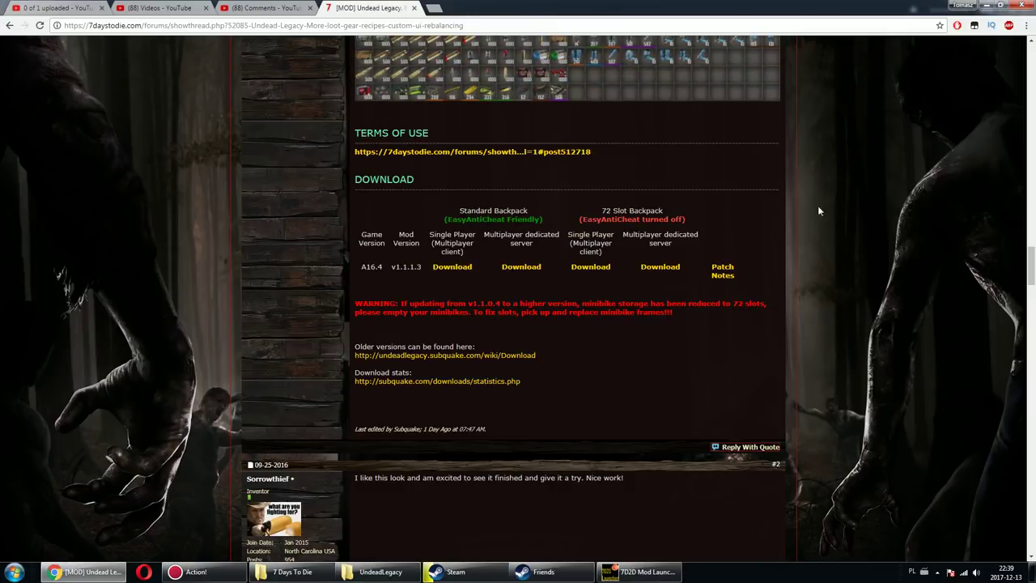
- Review the main features and screenshots in the first post of the Undead Legacy thread
scroll(799, 299, up, 15)
scroll(798, 297, up, 15)
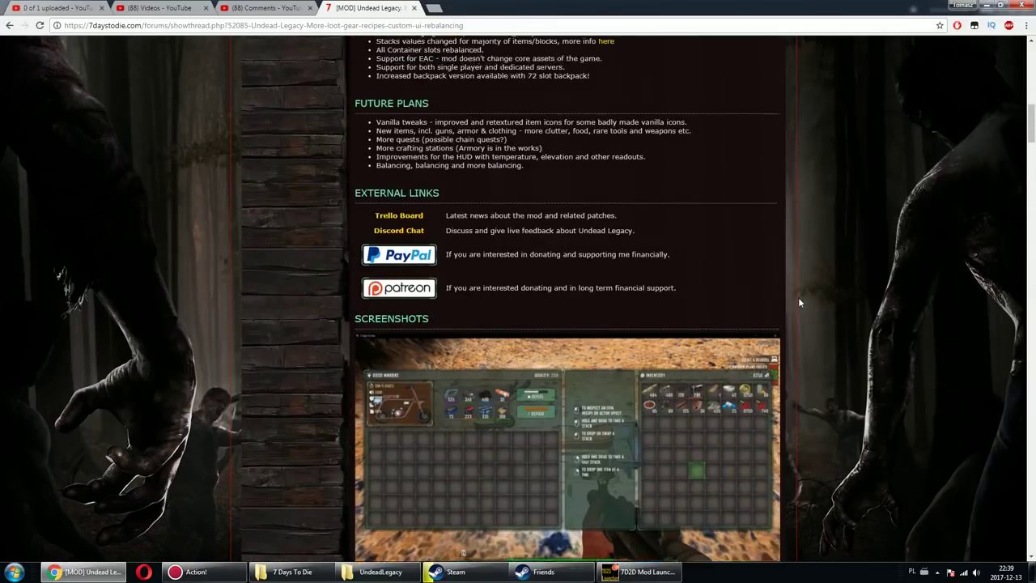
scroll(798, 301, down, 5)
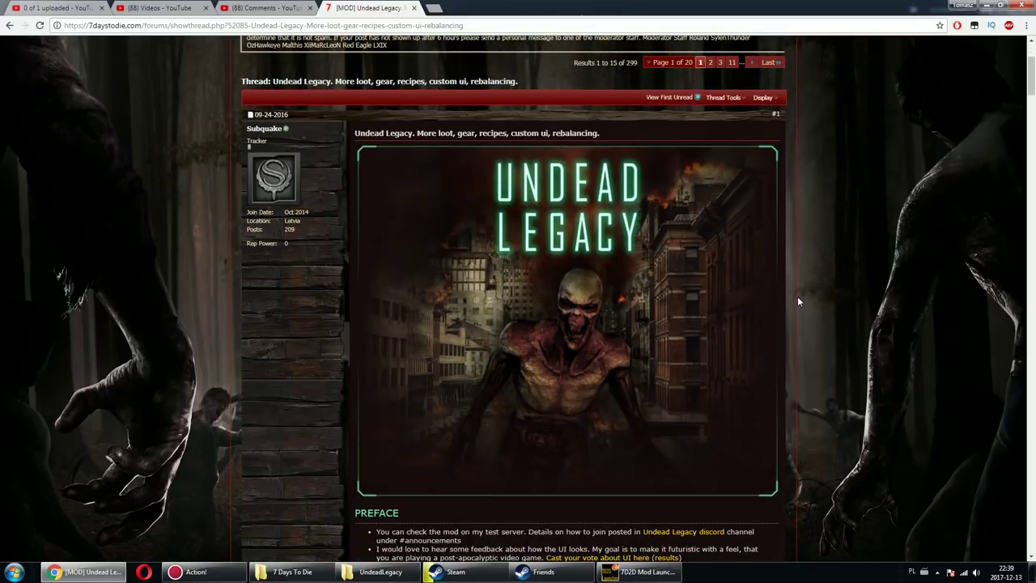
scroll(797, 301, down, 3)
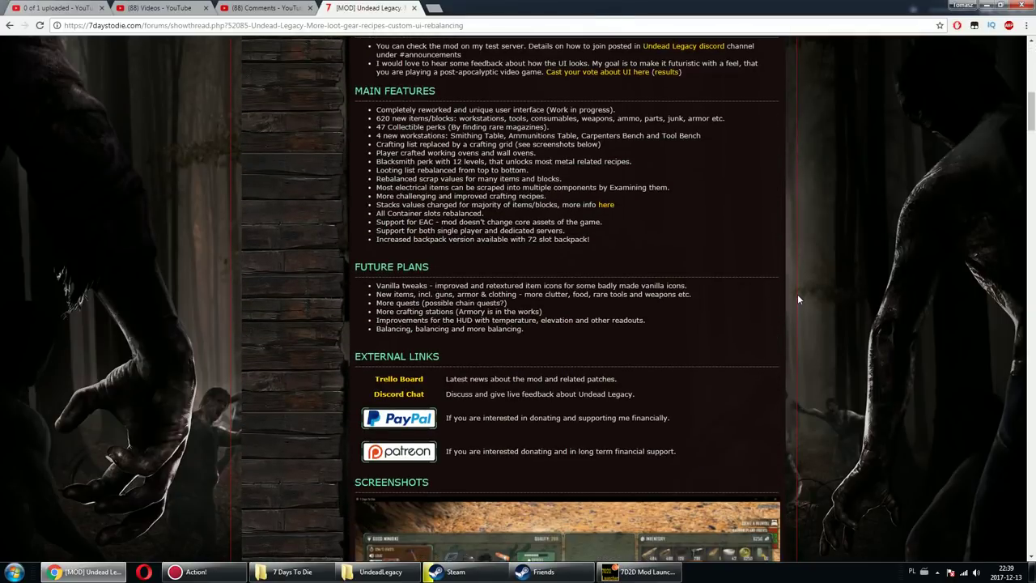
scroll(797, 299, down, 7)
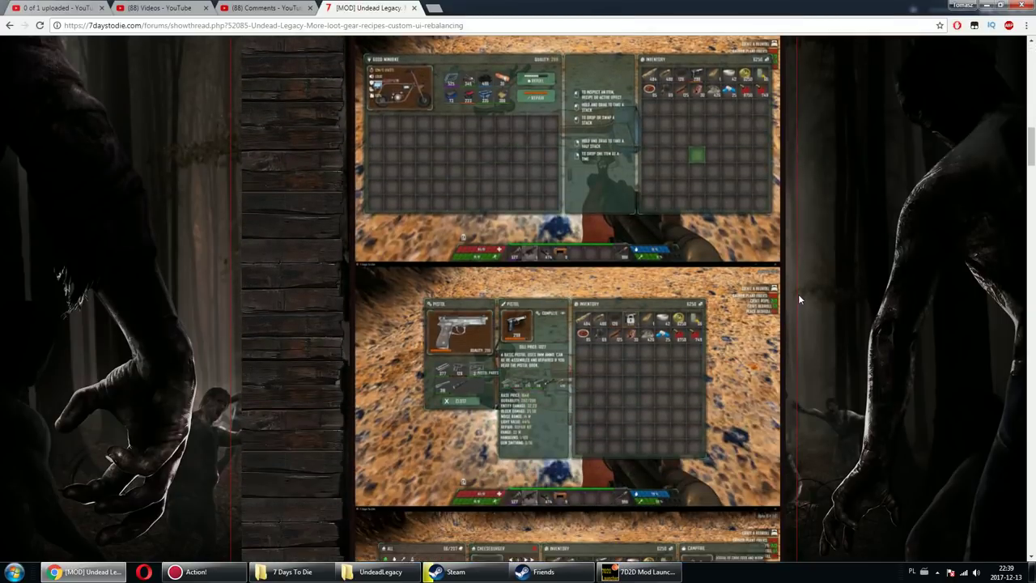